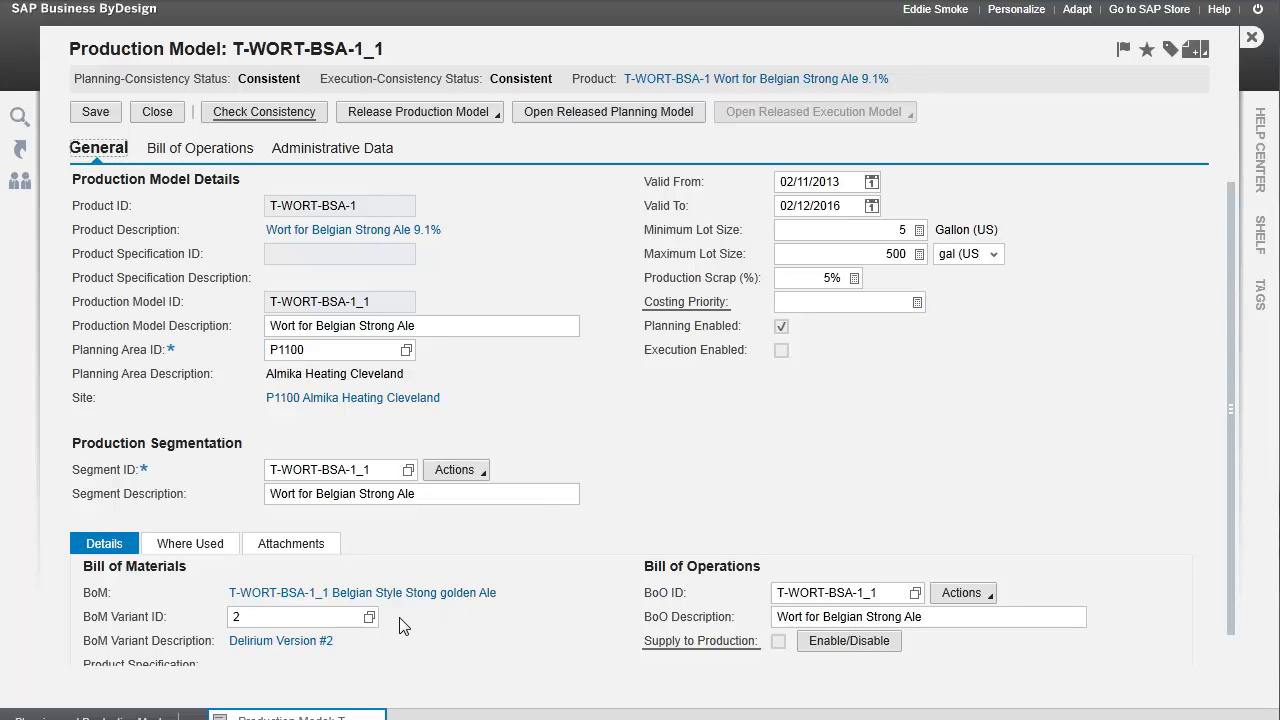
Look over the available BoO actions, and examine the Brewing the Wort and Sample for QC operations in the BoO structure
click(988, 596)
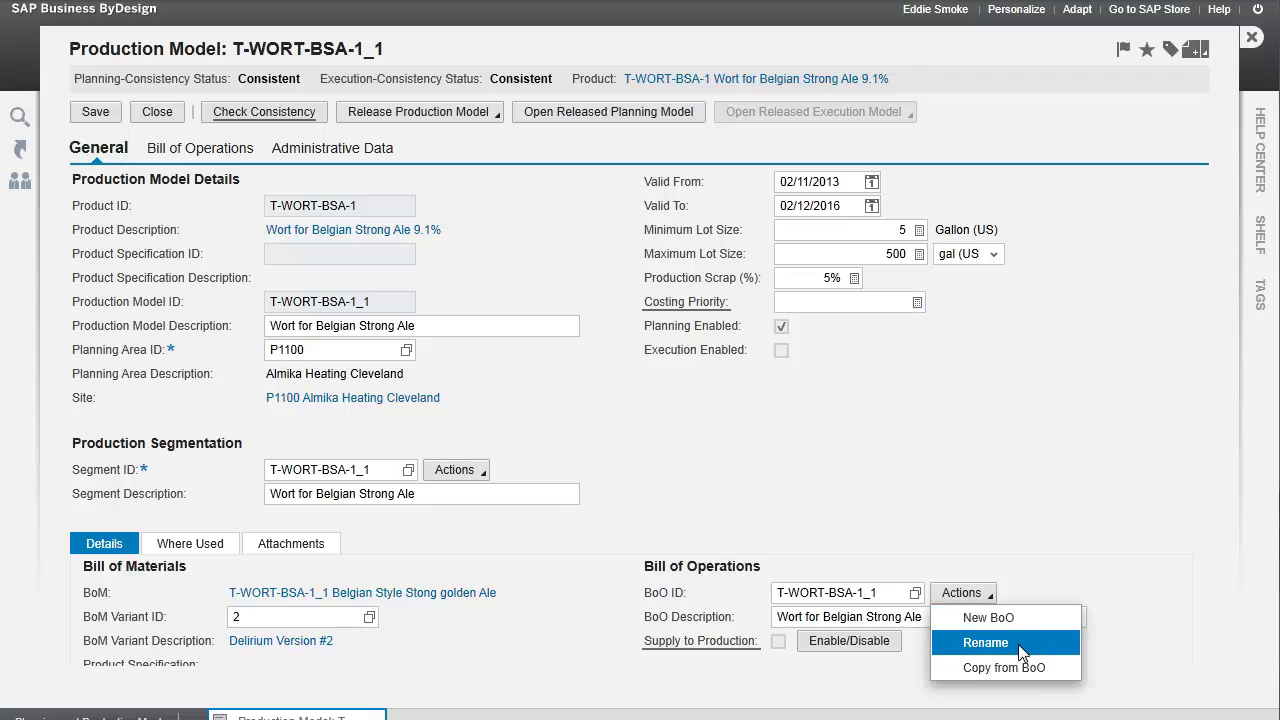
click(988, 617)
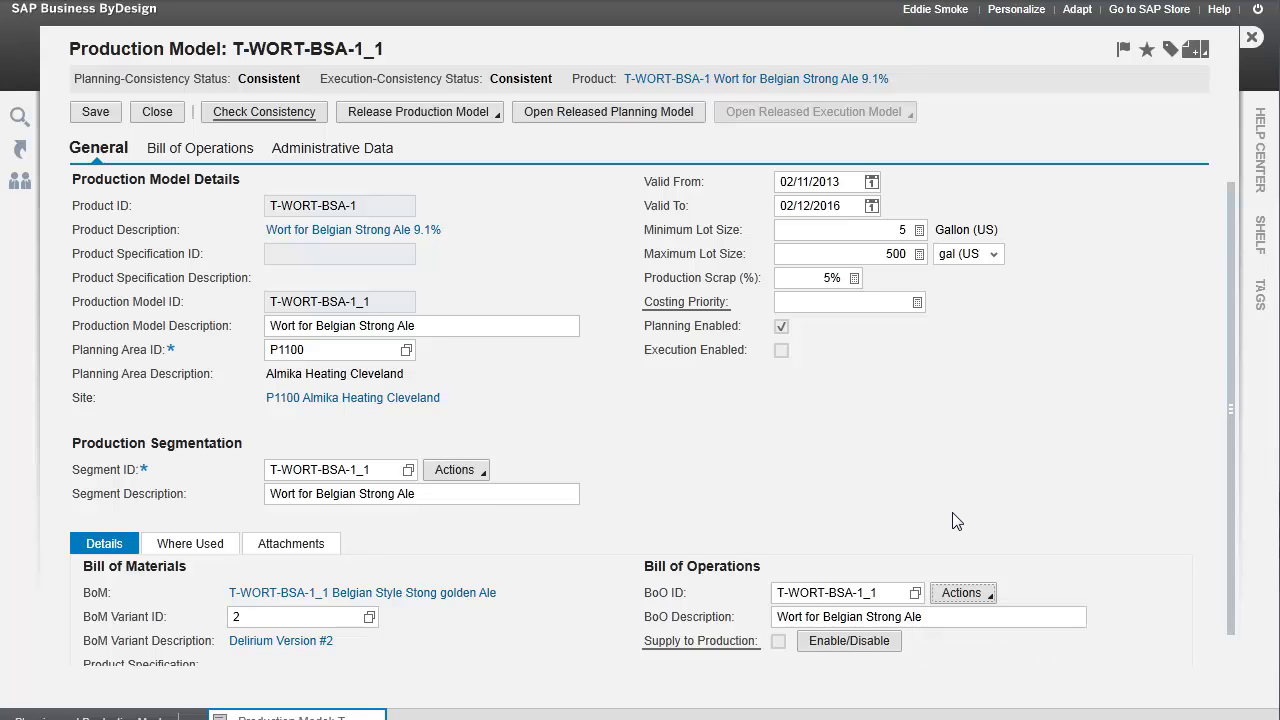
click(222, 158)
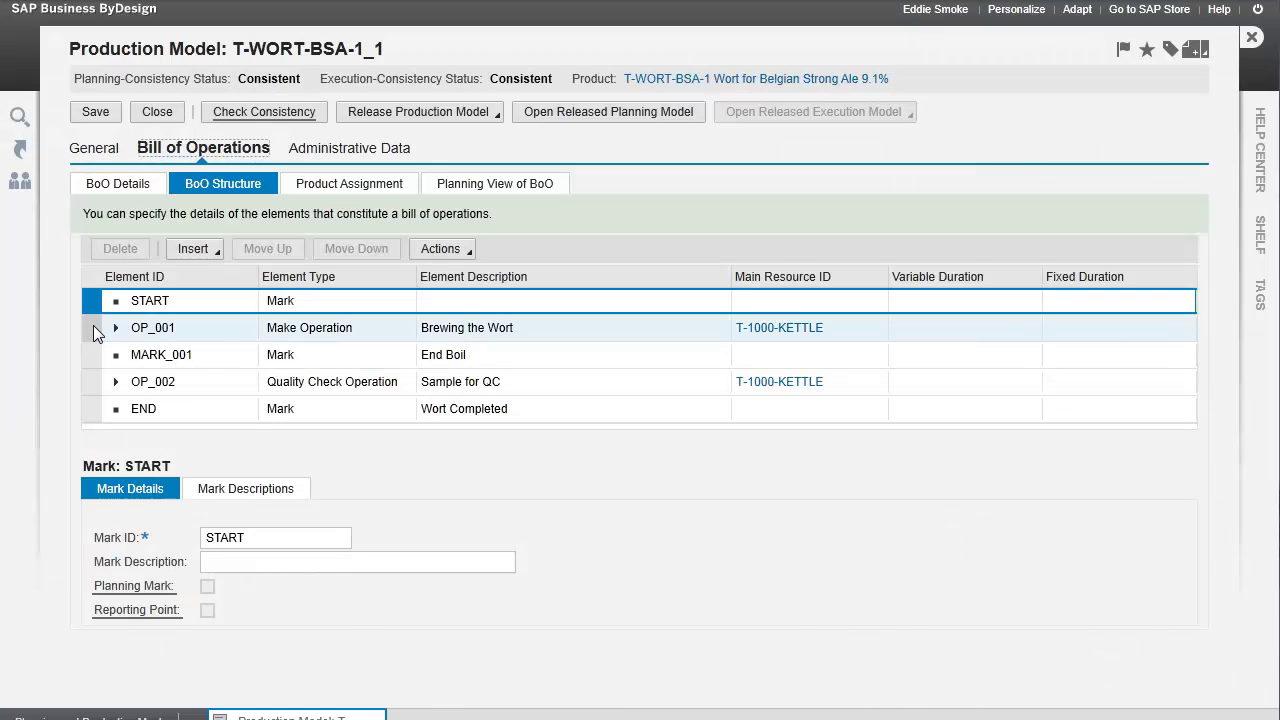
click(93, 327)
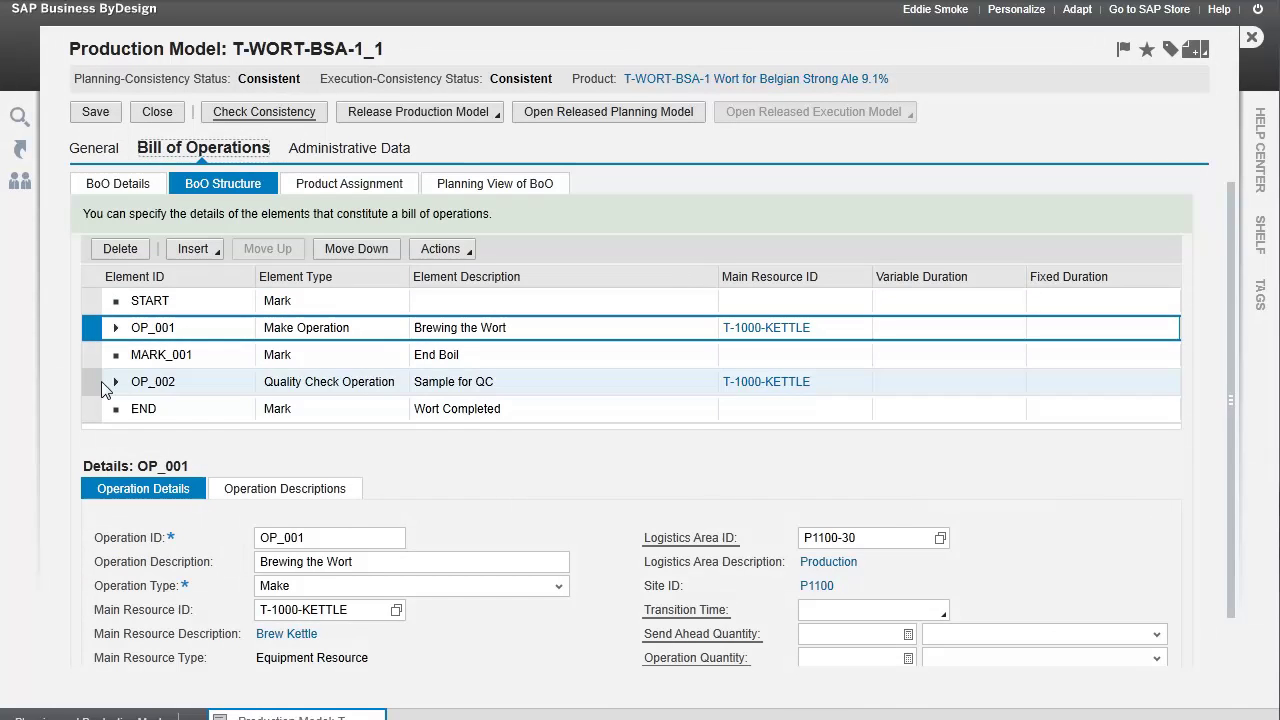
click(97, 385)
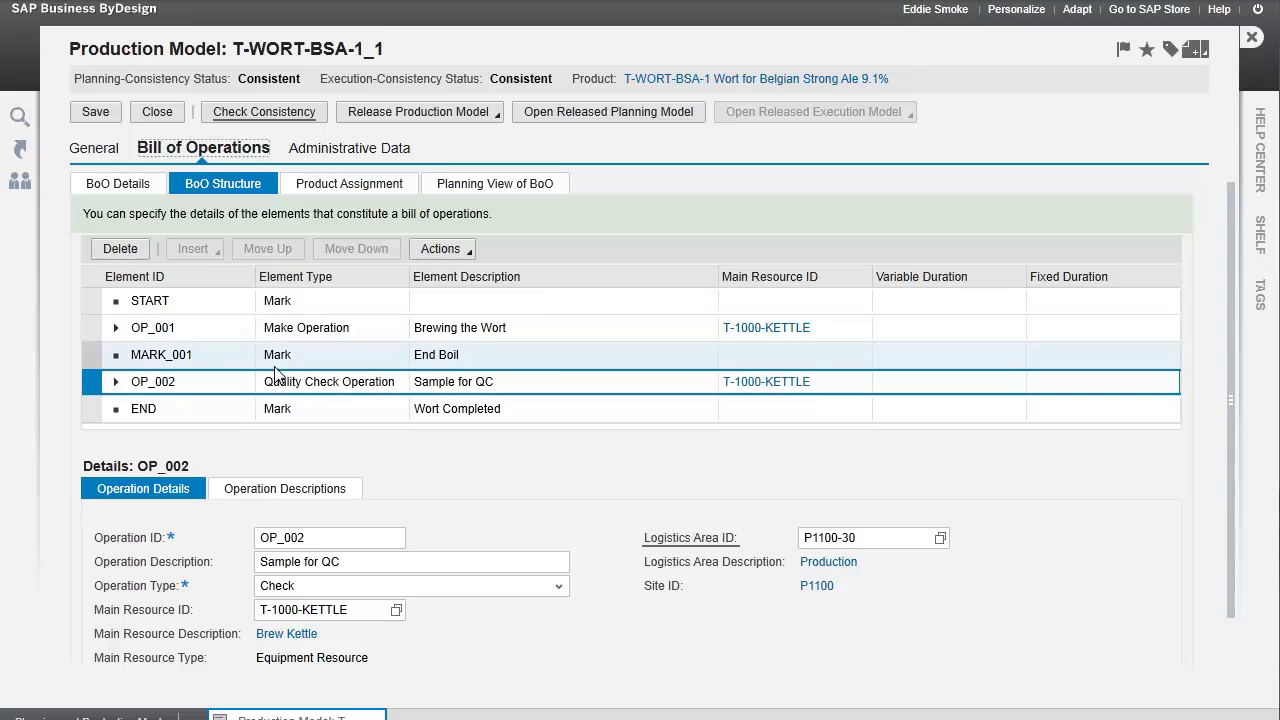
Expand the Brewing the Wort operation and examine the Mashing activity's details, including the available variable duration values
click(118, 332)
click(117, 330)
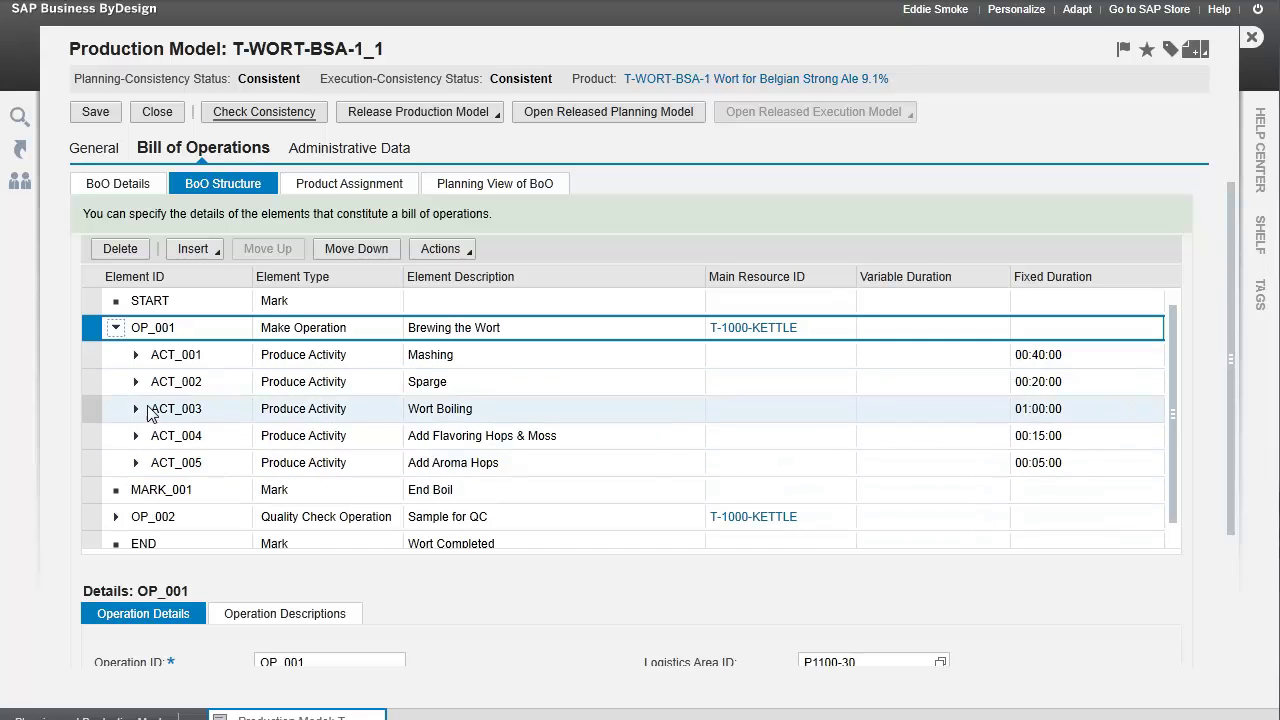
click(85, 354)
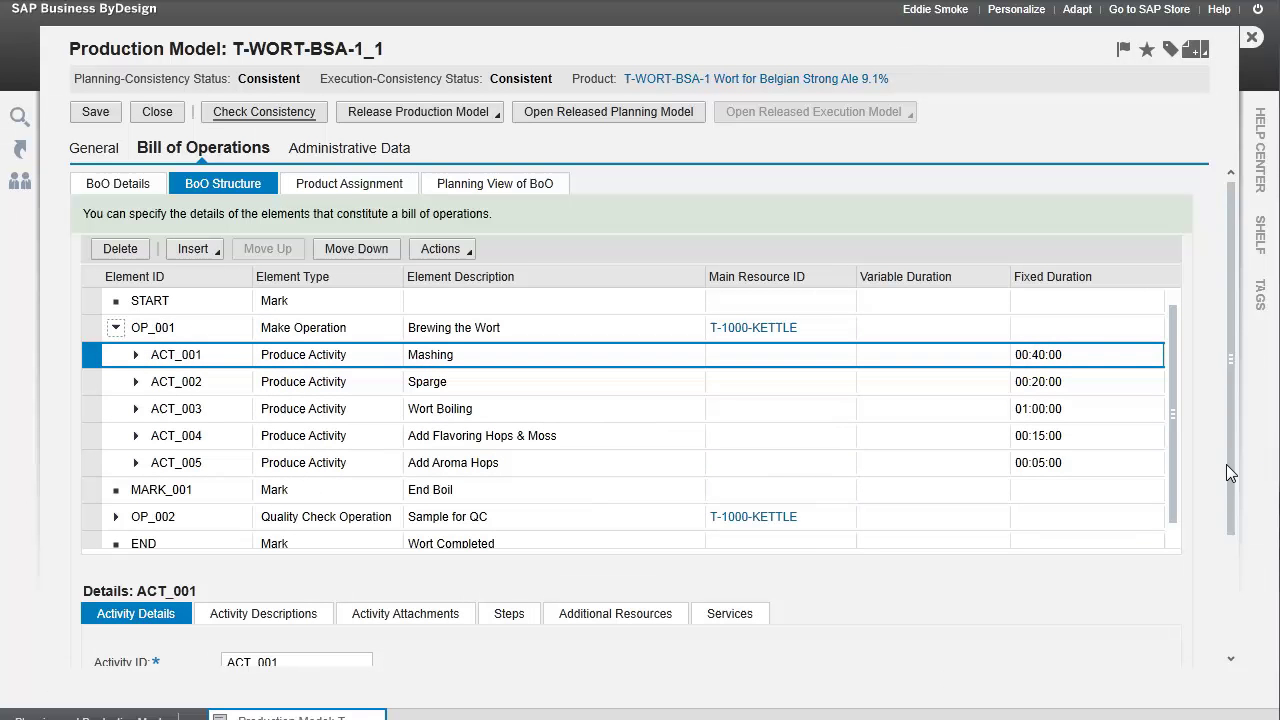
drag(1230, 464, 1230, 592)
click(228, 598)
click(289, 526)
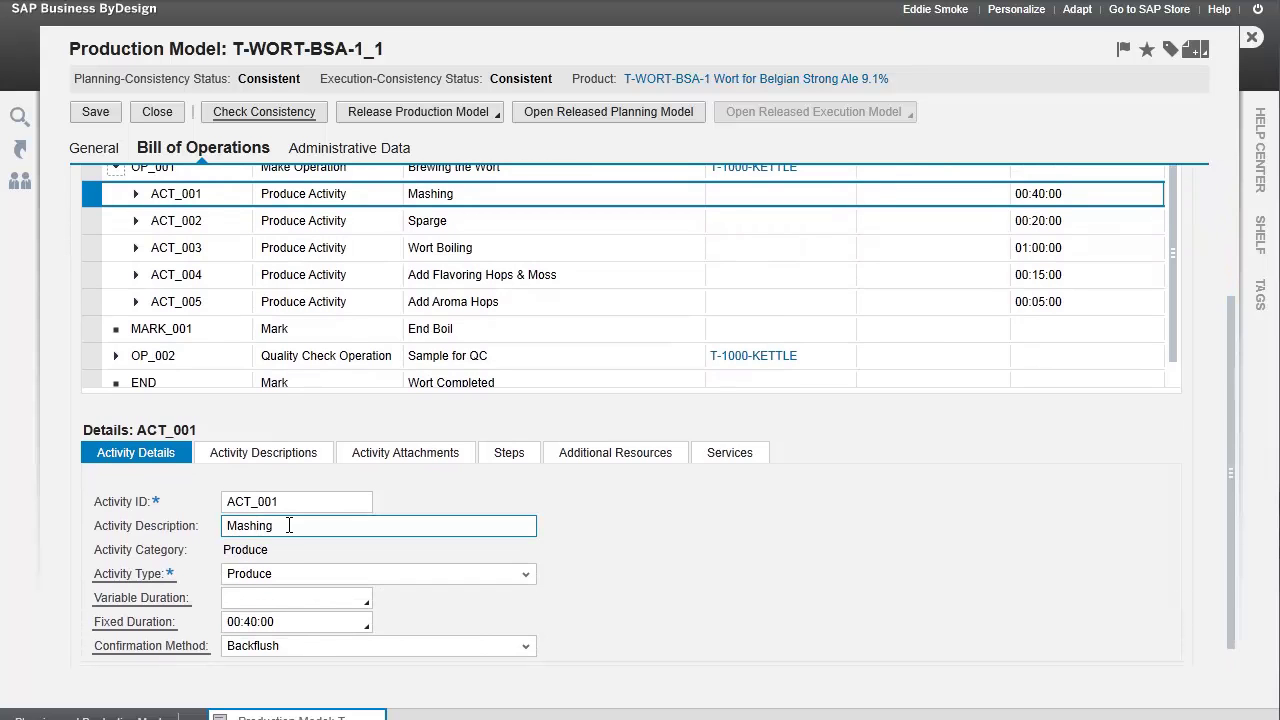
click(285, 598)
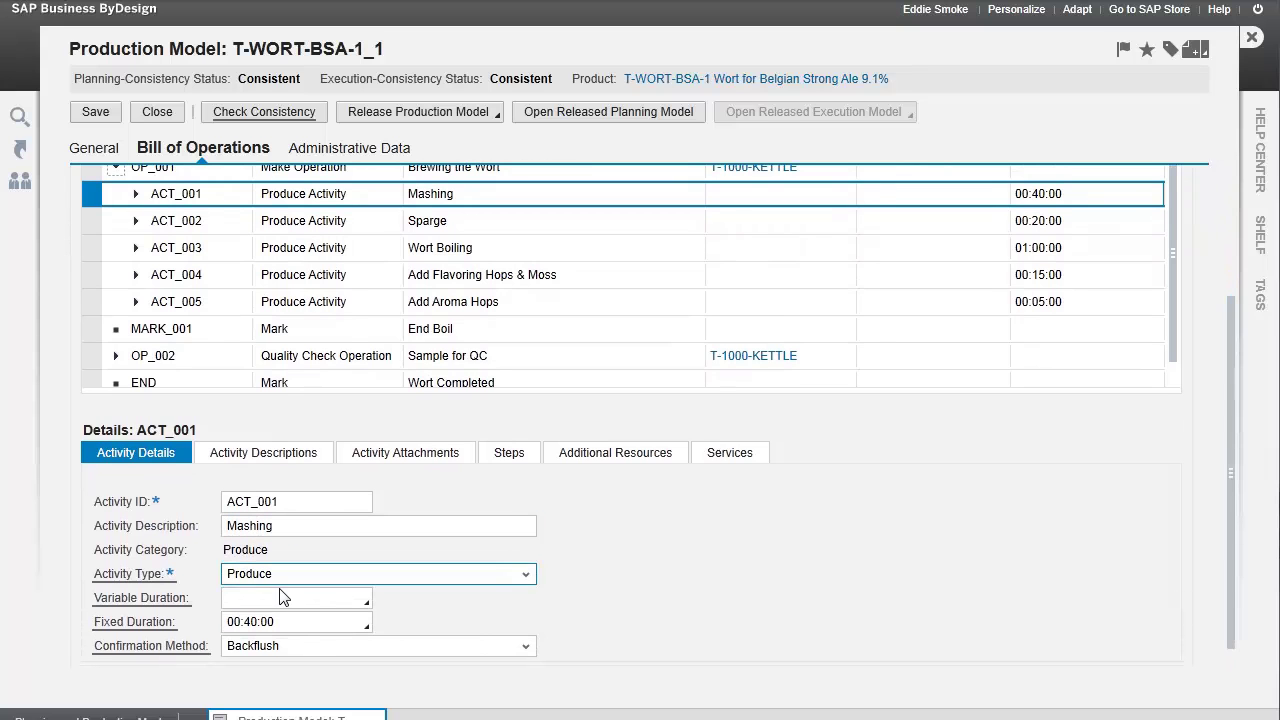
click(366, 601)
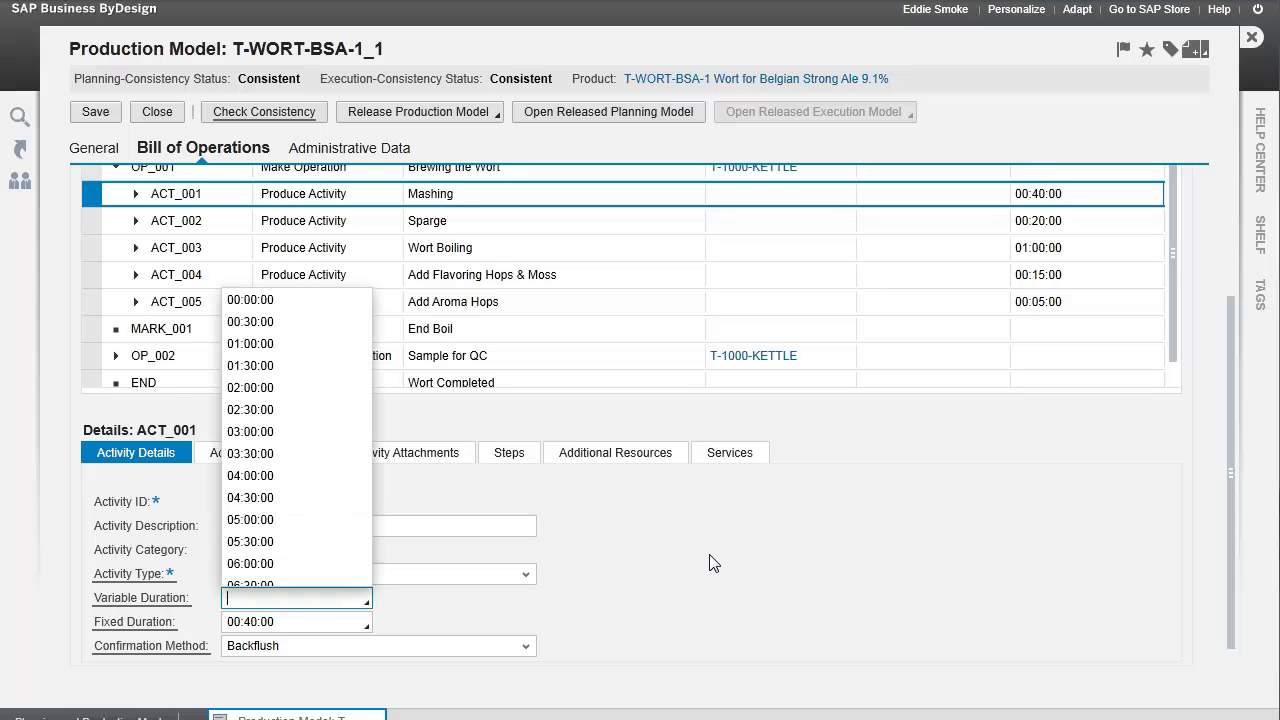
key(Escape)
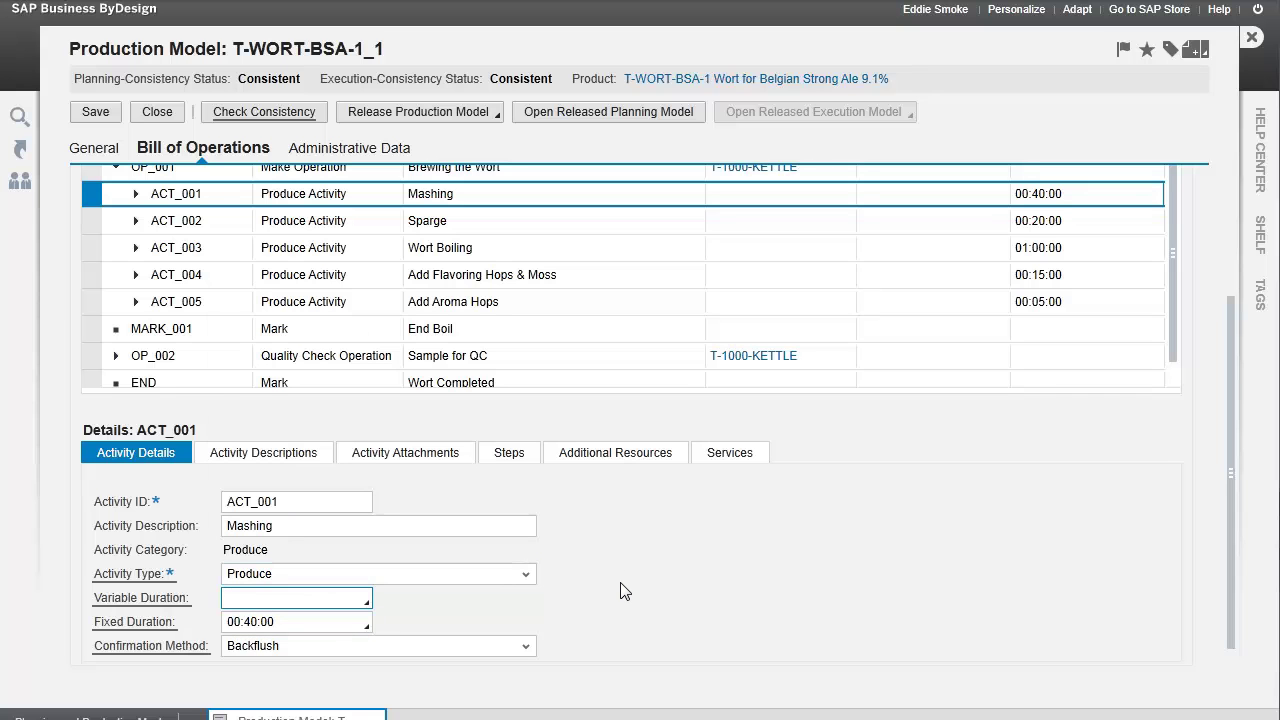
Examine the steps and additional resources of the Mashing activity, and the additional resources of the Sparge activity
click(521, 456)
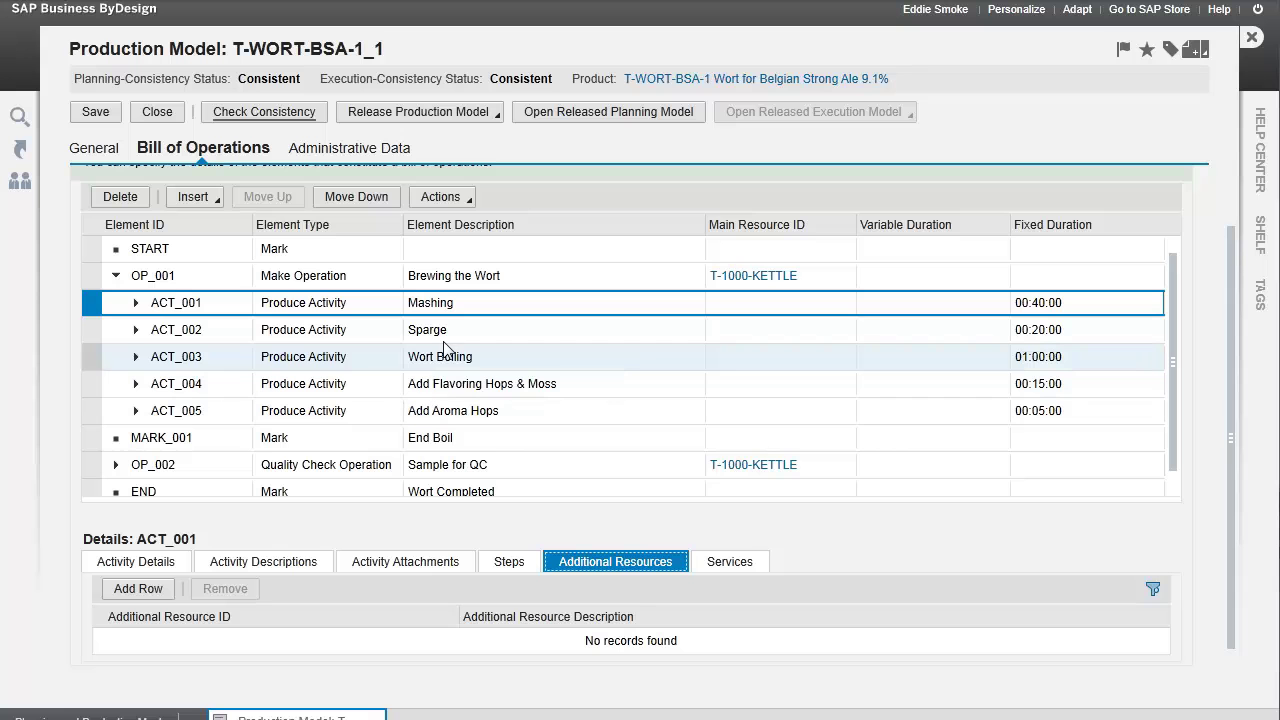
click(92, 334)
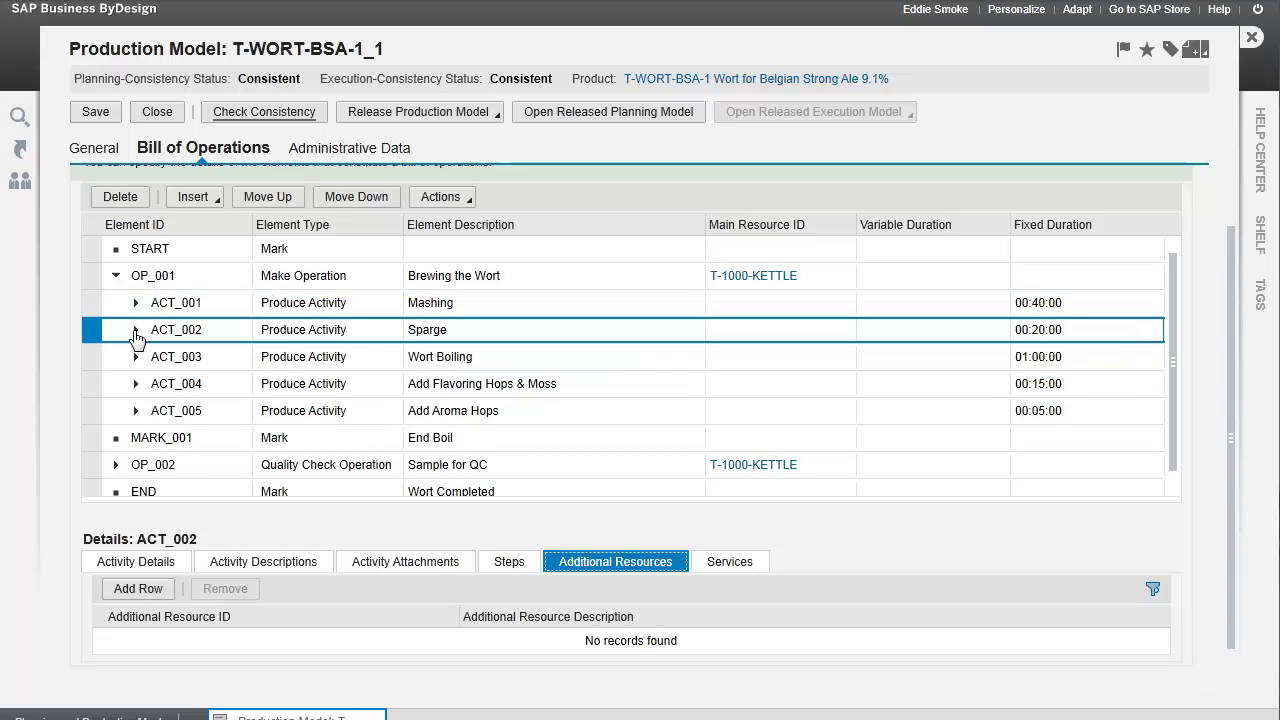
click(136, 331)
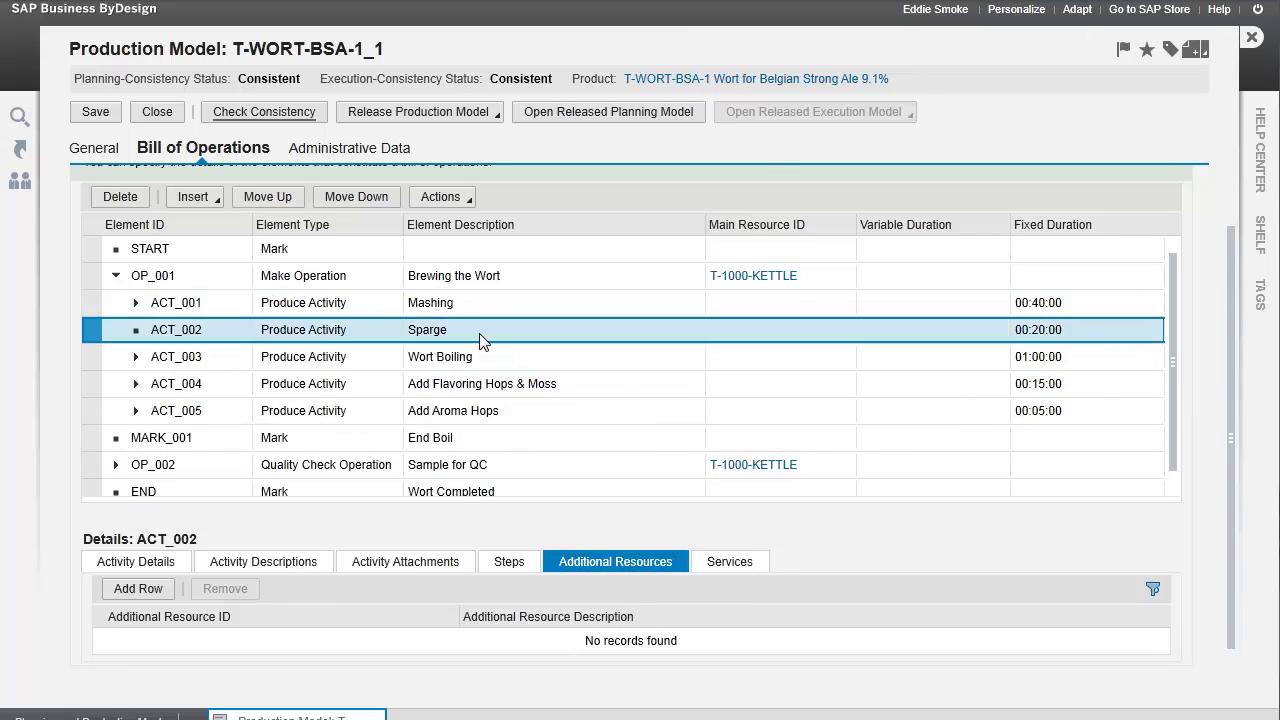
Examine the product assignment of the Mashing activity together with its bill of material line items
drag(1235, 338, 1236, 275)
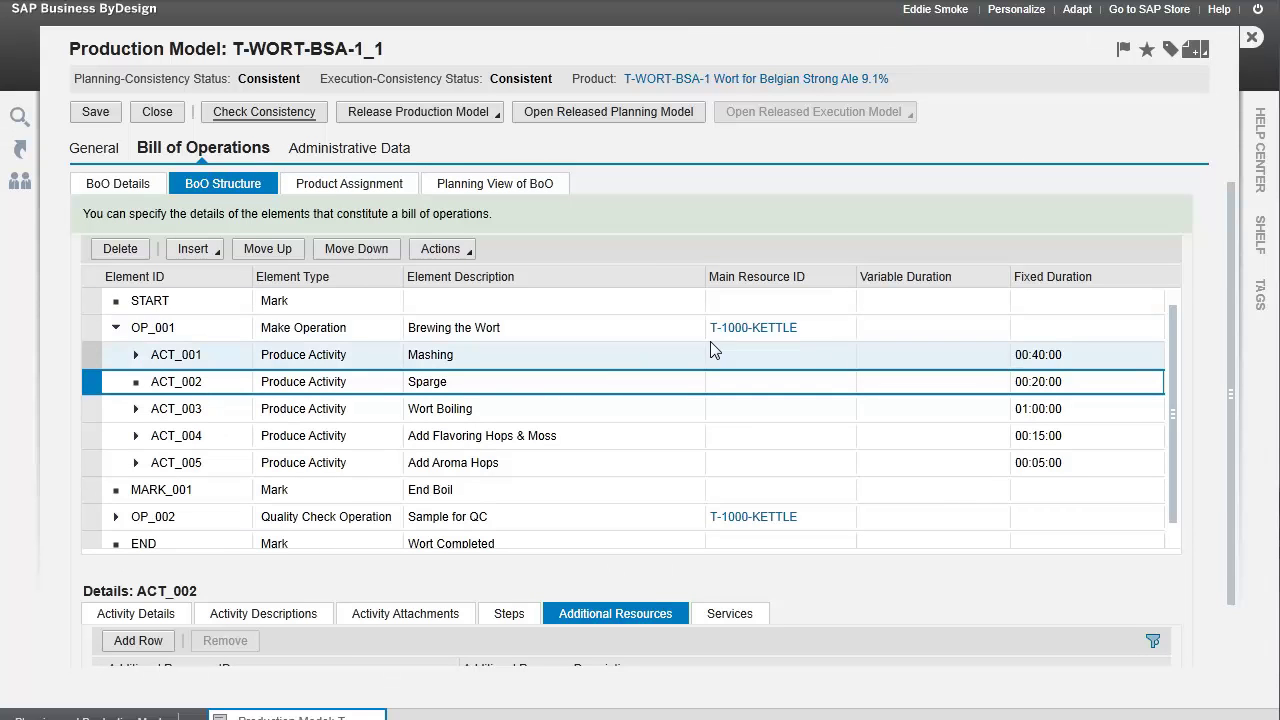
click(343, 186)
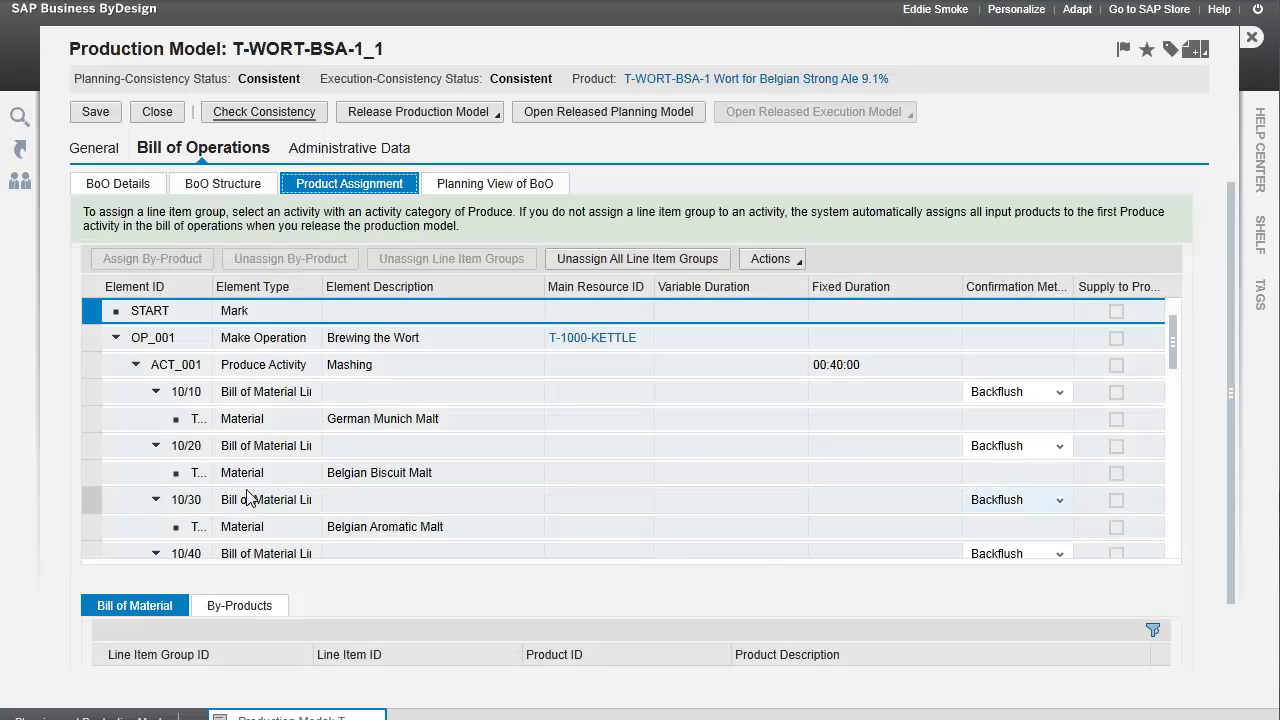
click(92, 365)
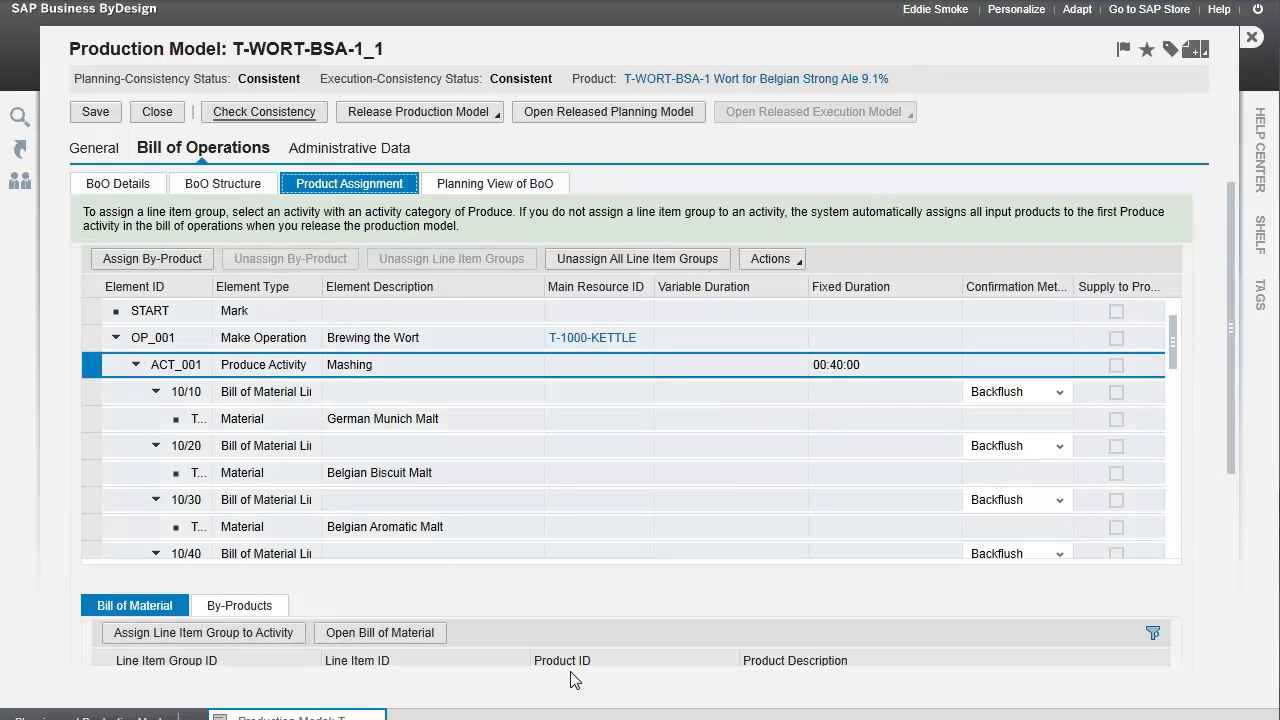
drag(1230, 480, 1235, 547)
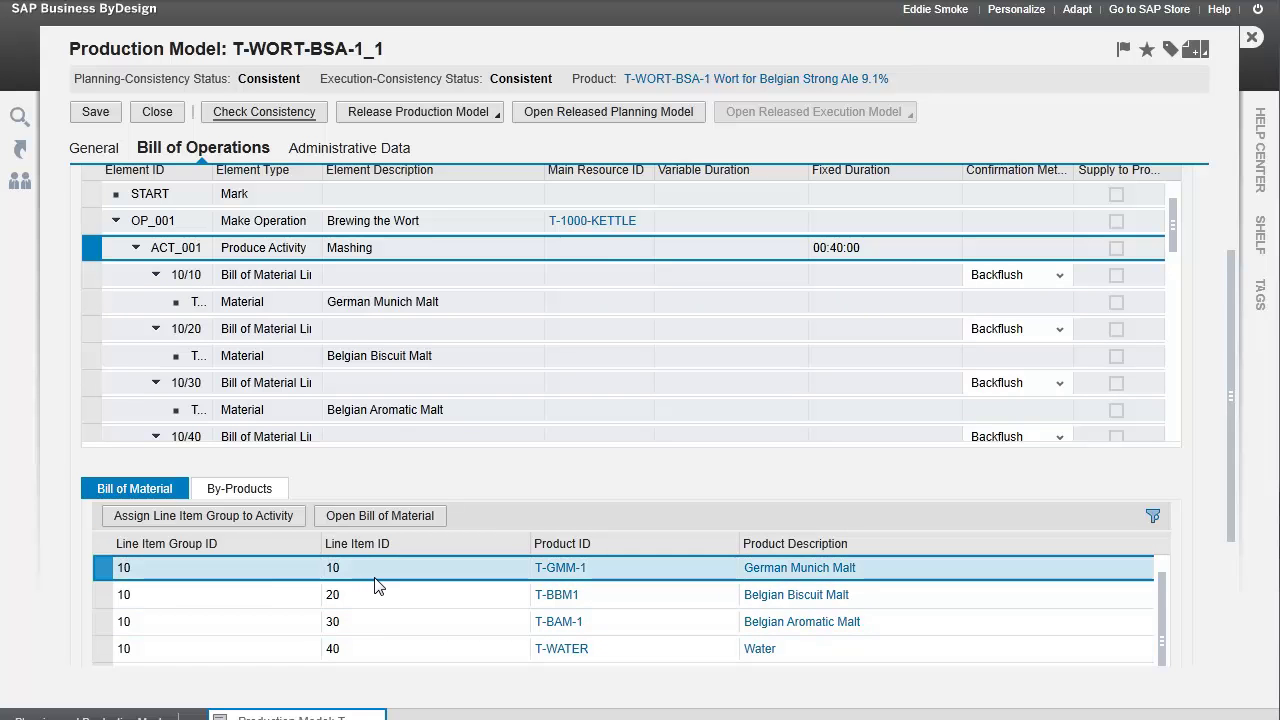
Collapse the Mashing activity and examine the Sparge activity's line item group and its Spent Grain by-product assignment
click(136, 249)
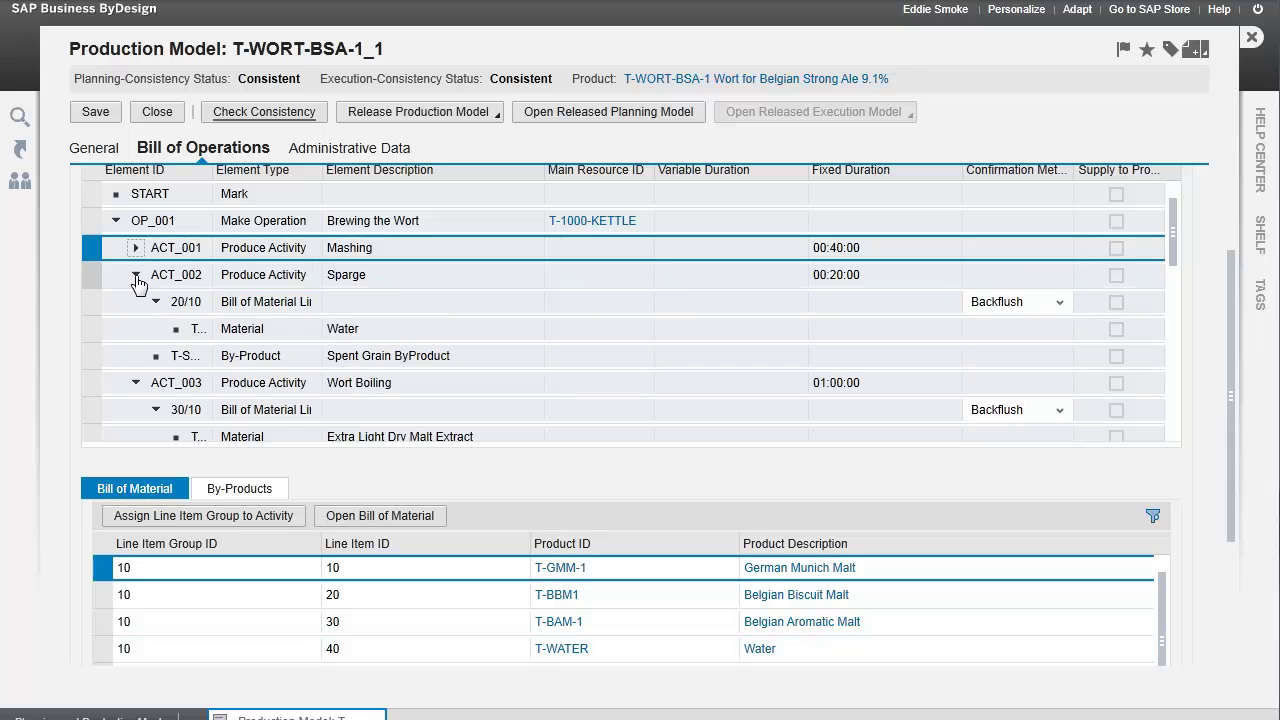
click(96, 300)
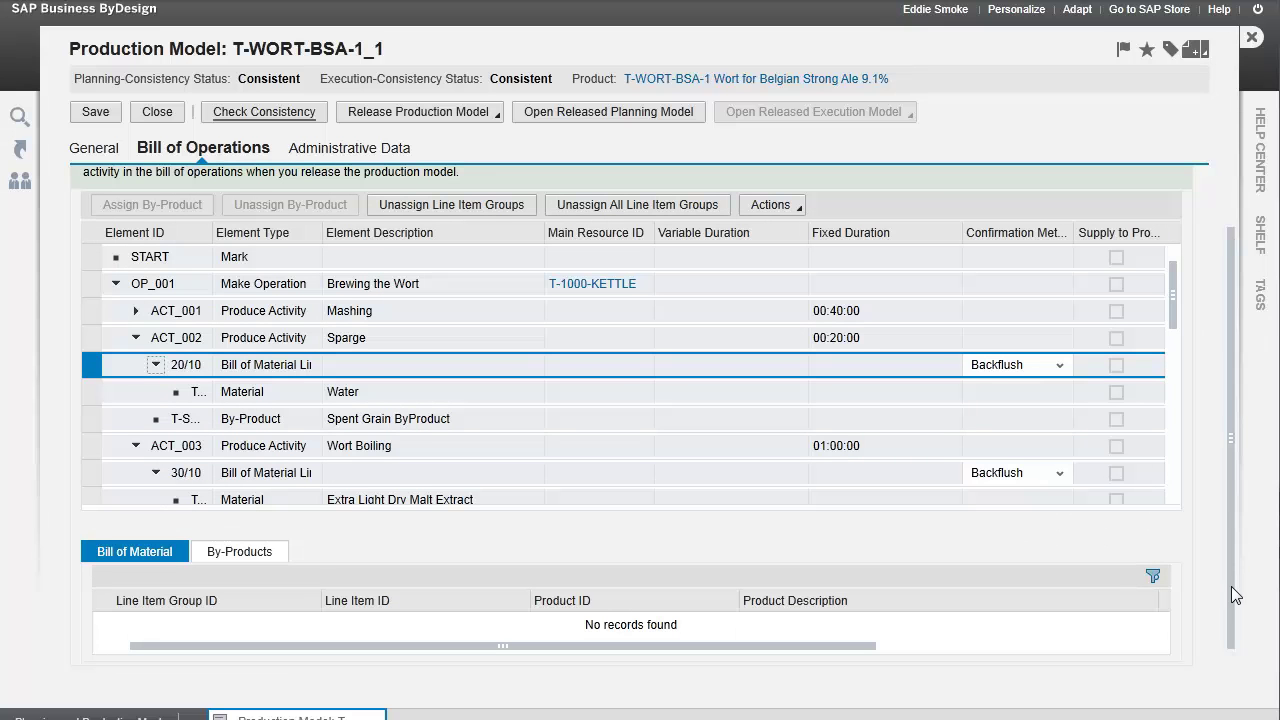
click(242, 553)
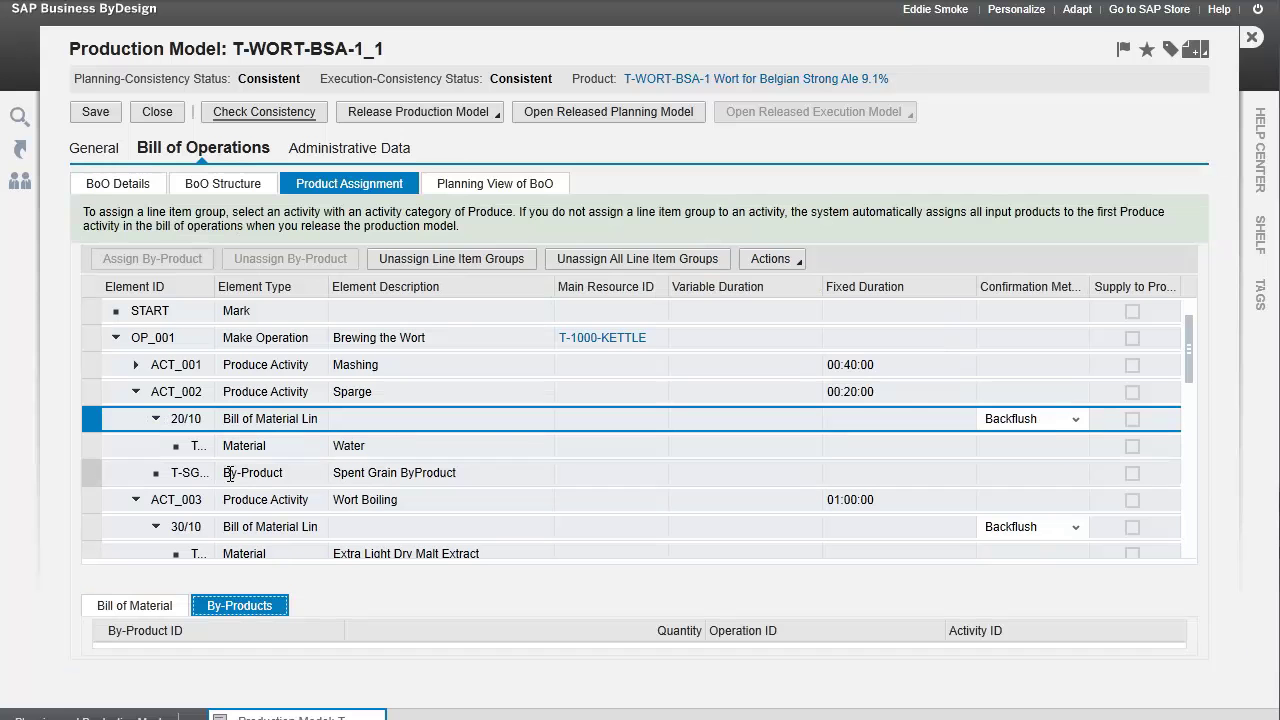
click(96, 470)
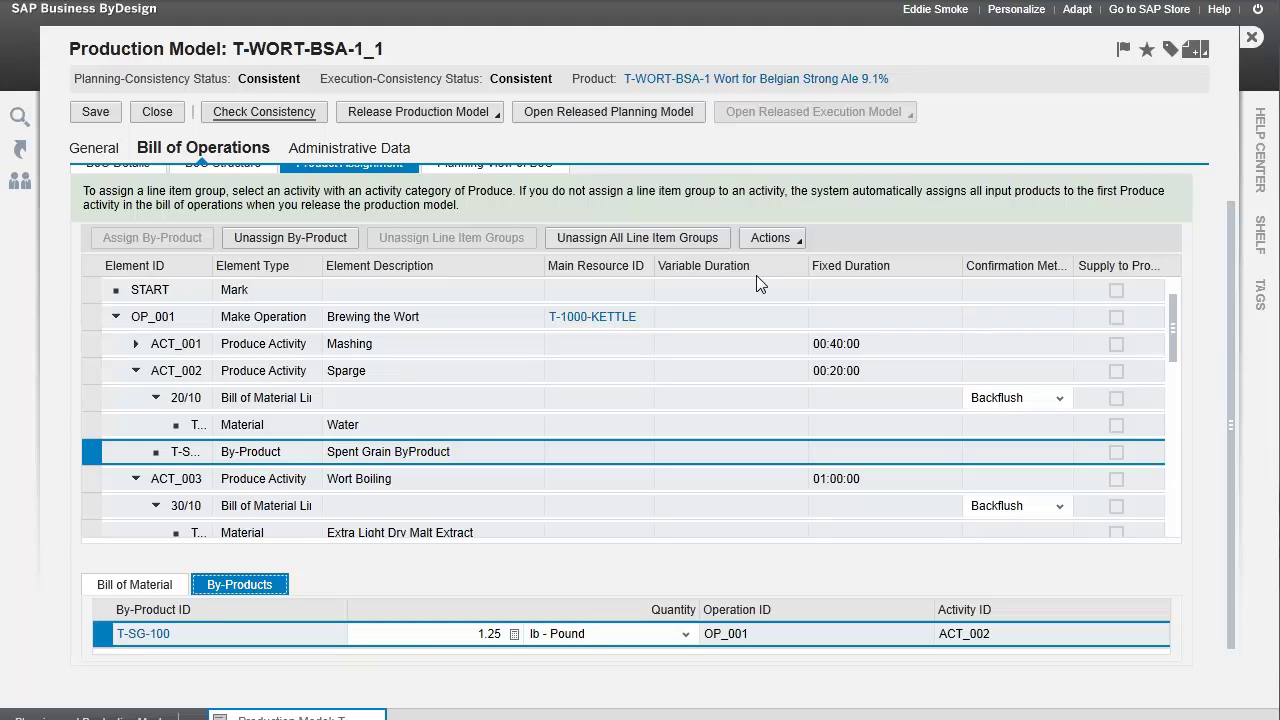
Check the production model's consistency and close it without saving changes
scroll(474, 425, up, 1)
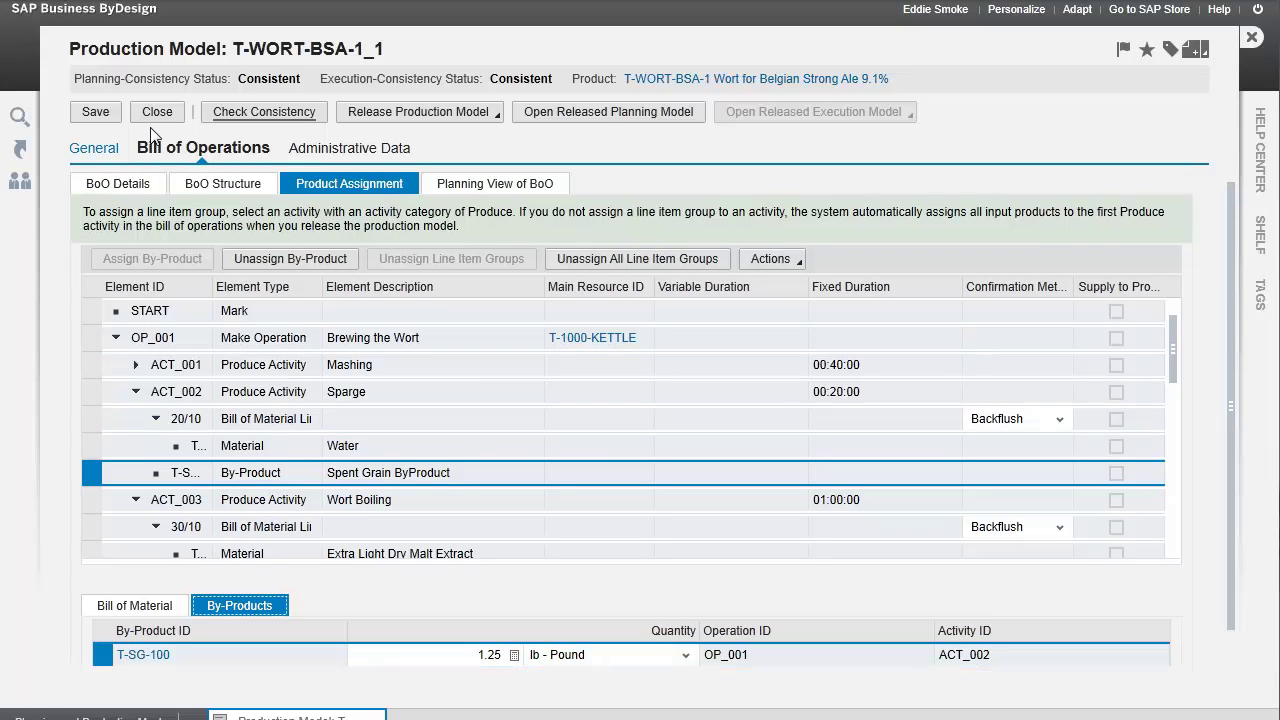
click(276, 111)
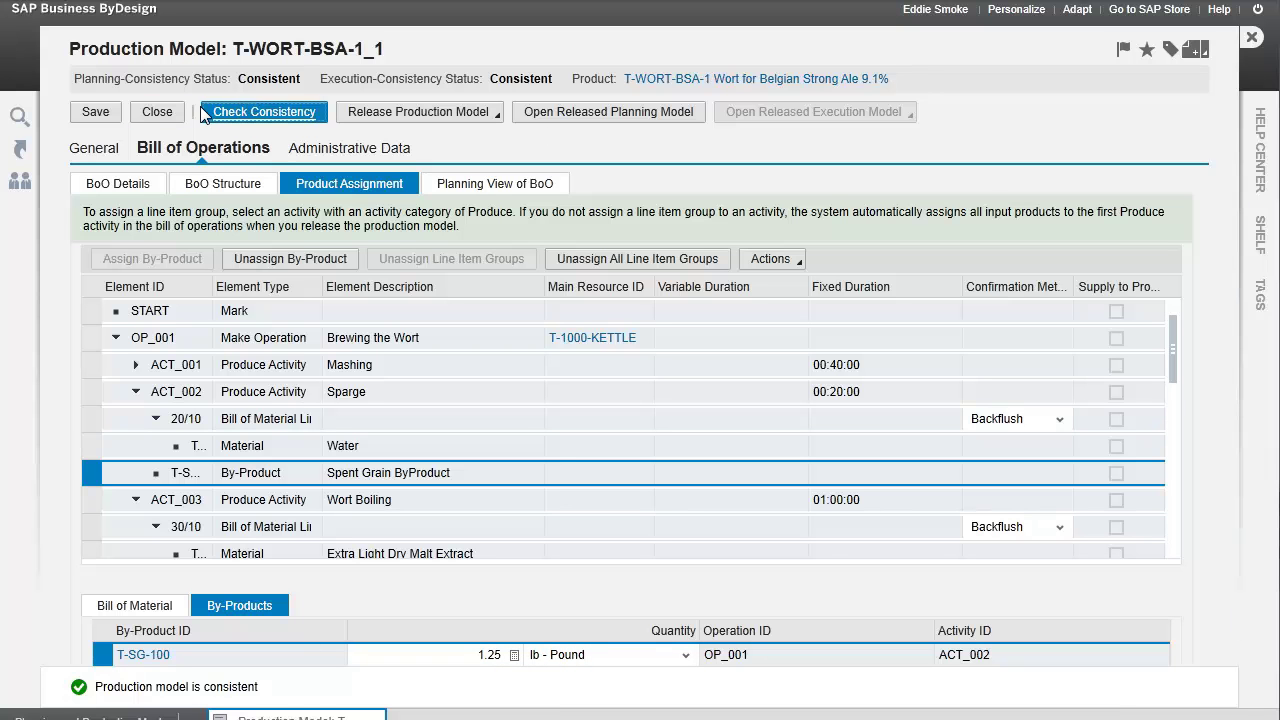
click(157, 111)
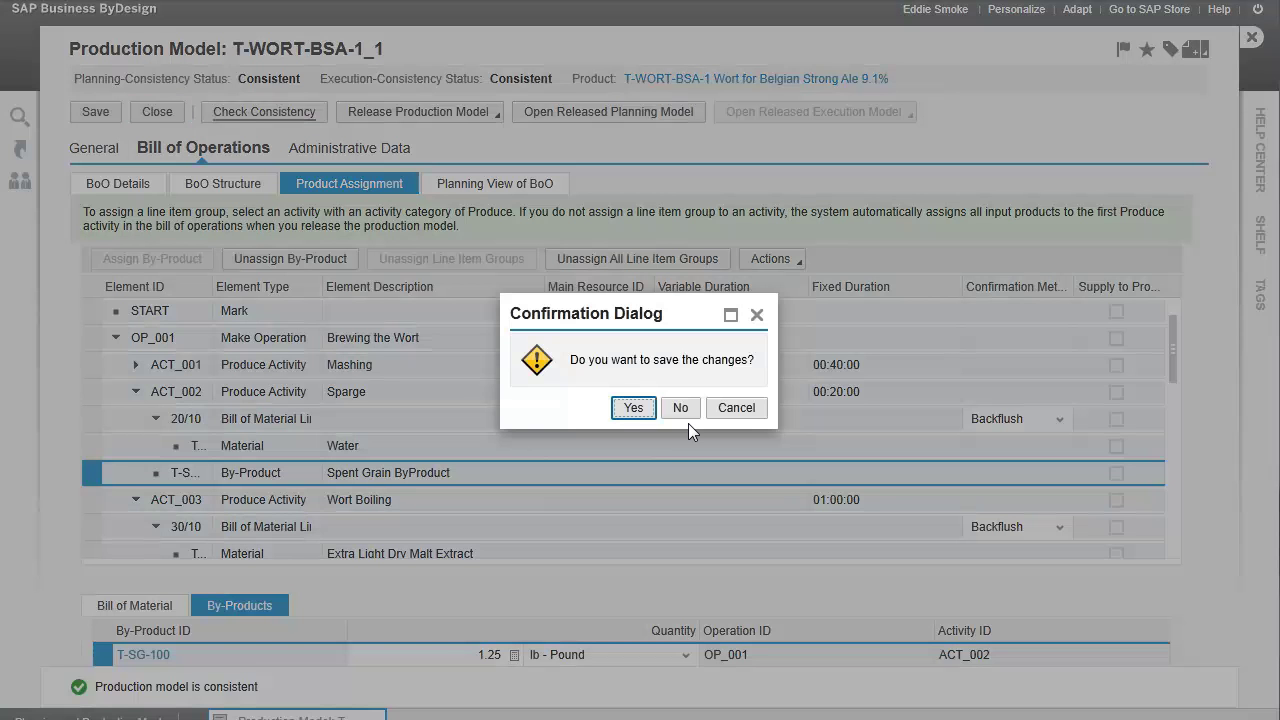
click(680, 408)
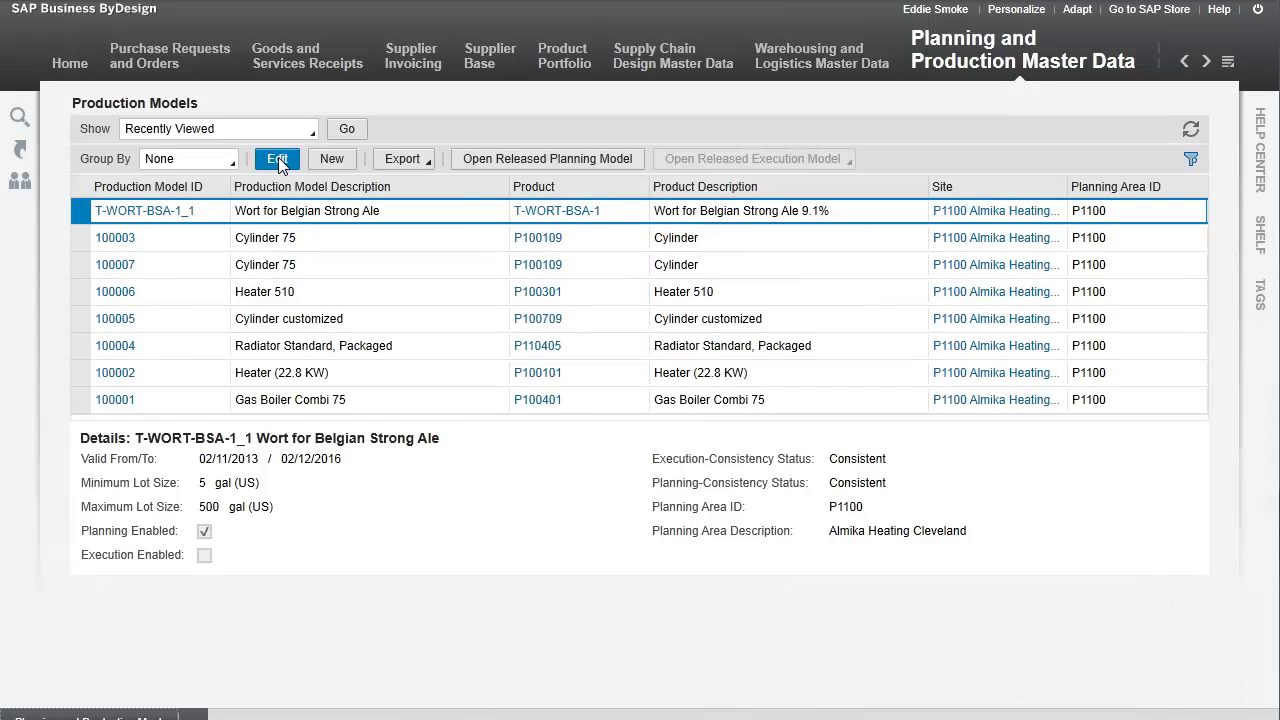
Open the released planning model of T-WORT-BSA-1_1, examine version 1's input and output products, and compare version 2's input products
click(526, 158)
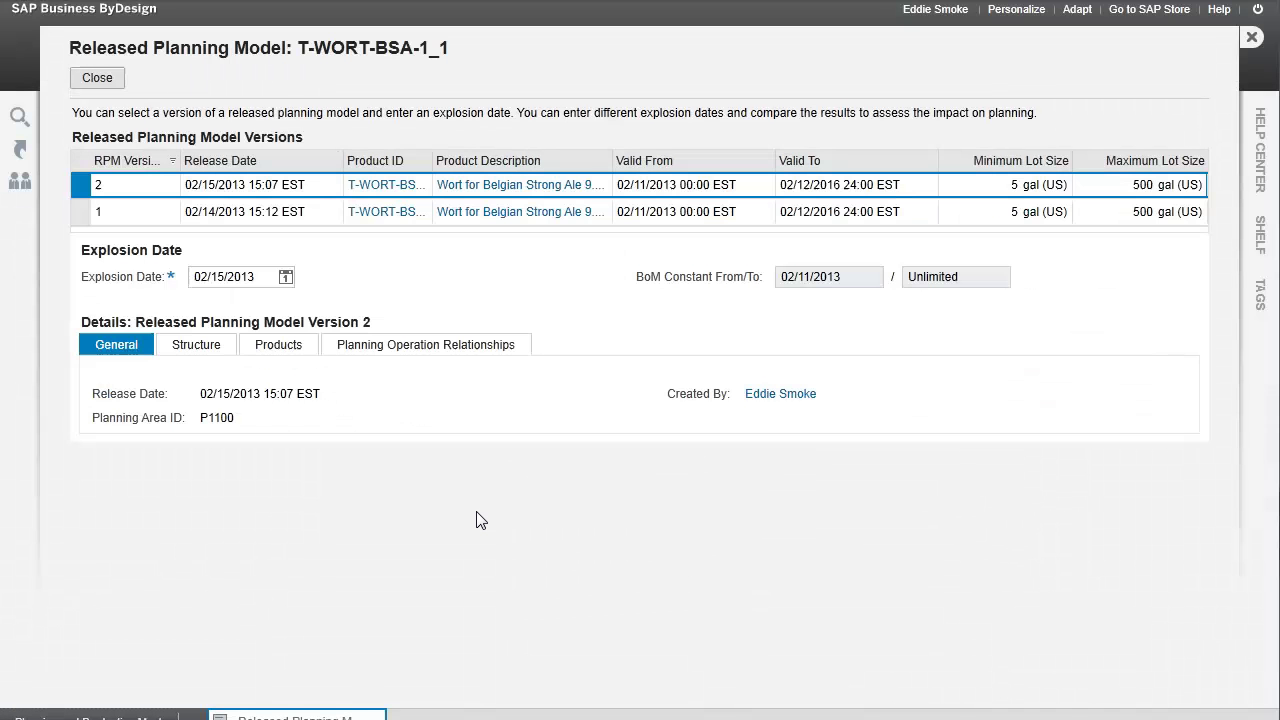
click(84, 212)
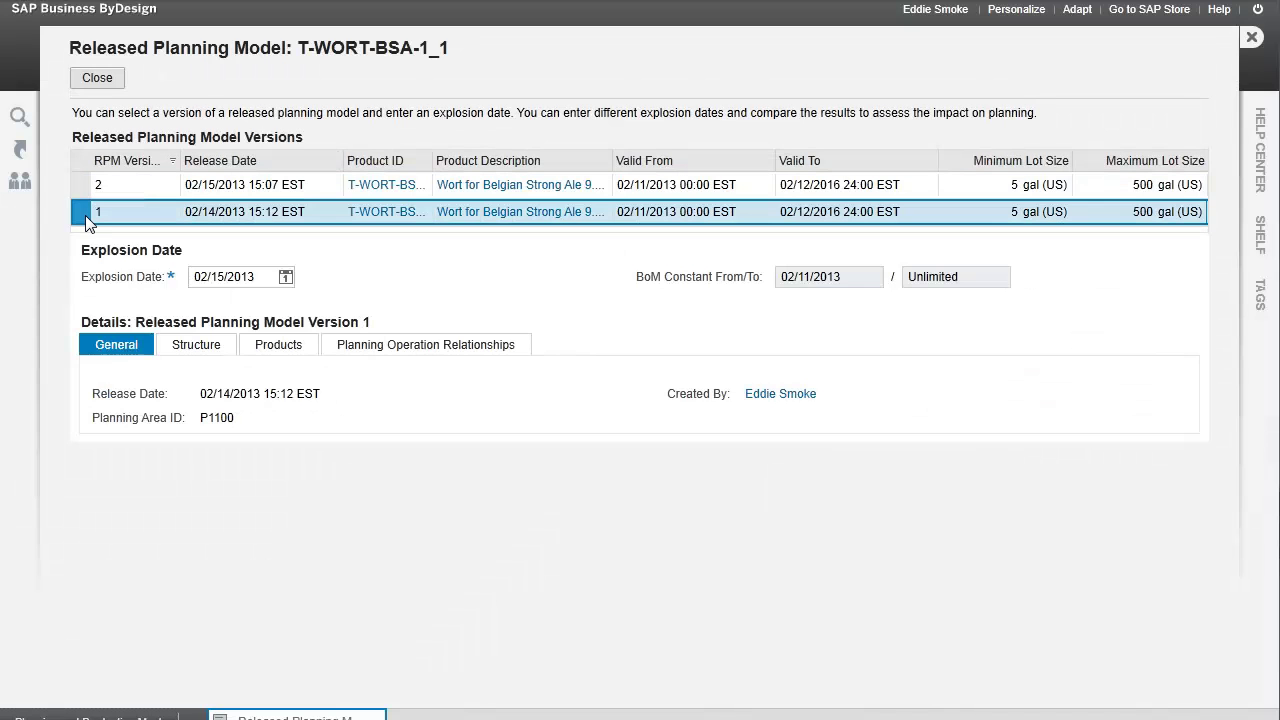
click(283, 349)
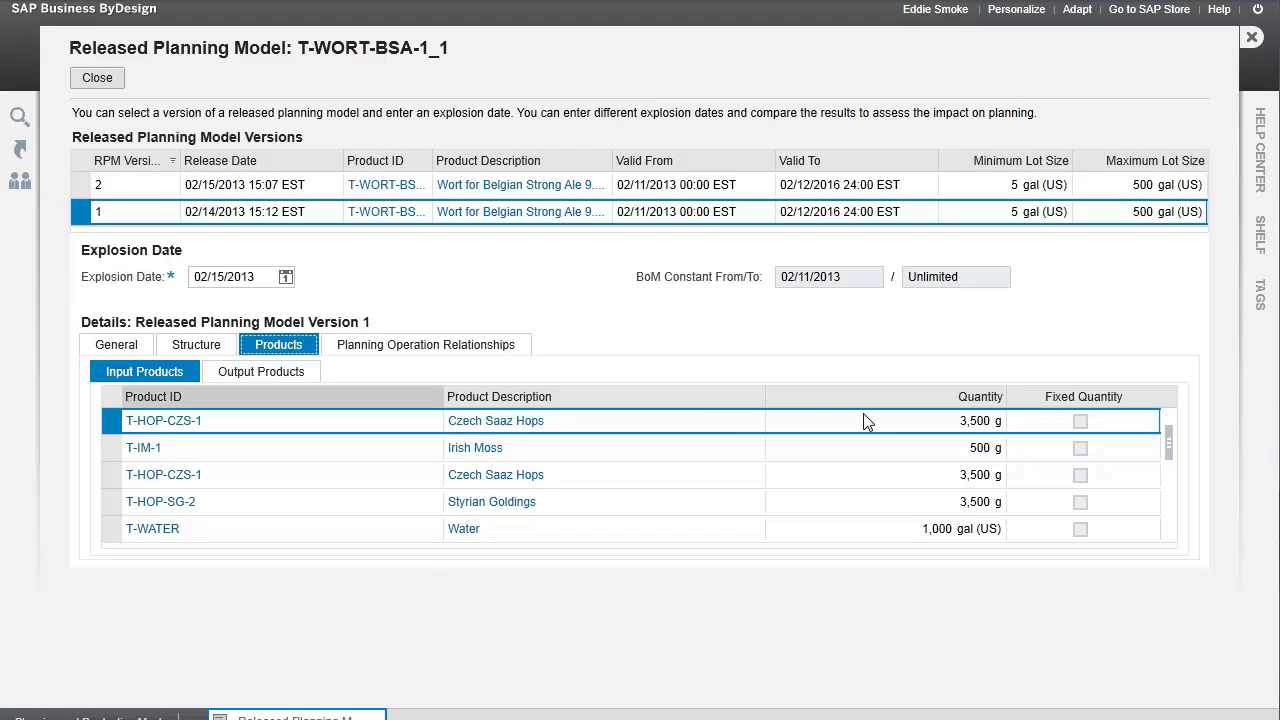
click(268, 372)
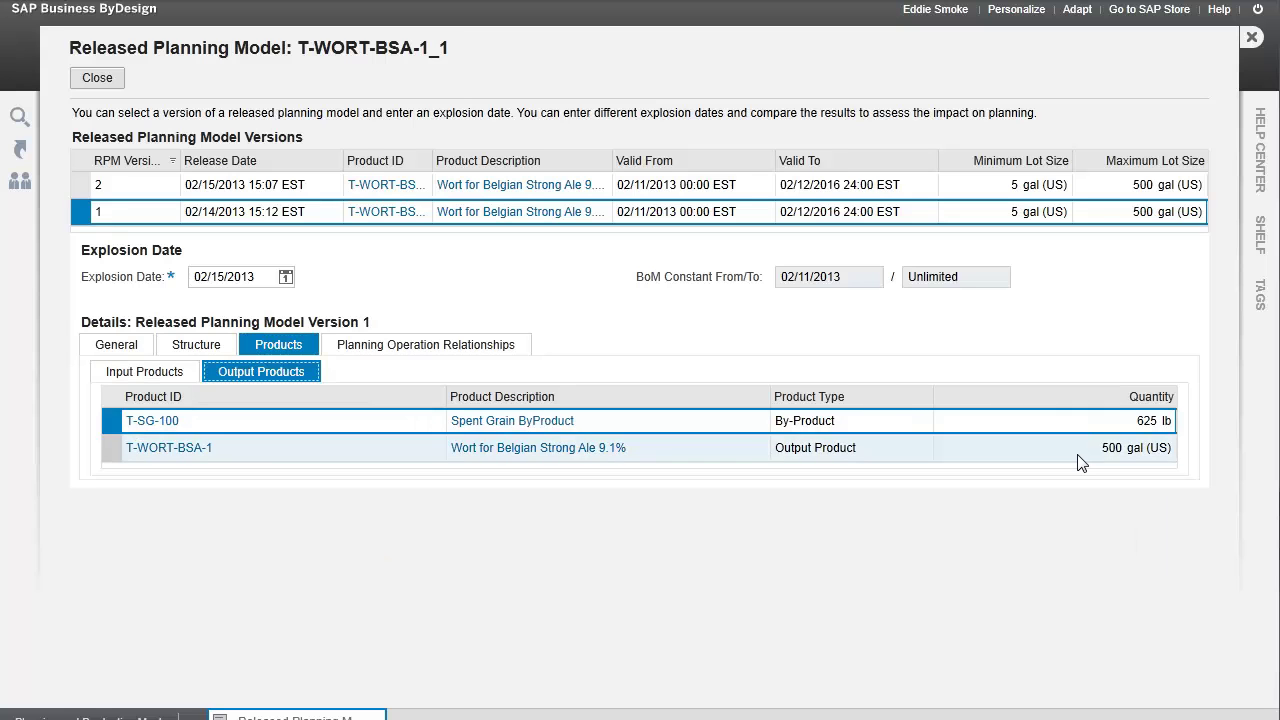
click(136, 372)
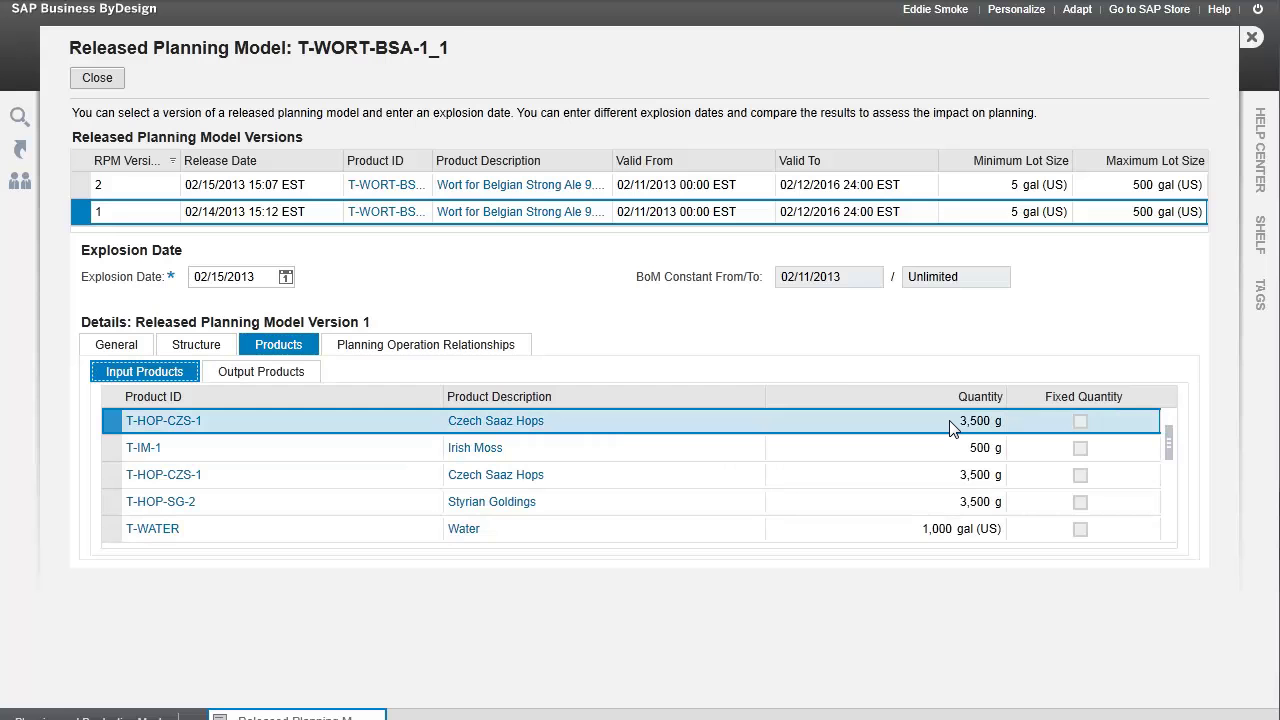
click(79, 185)
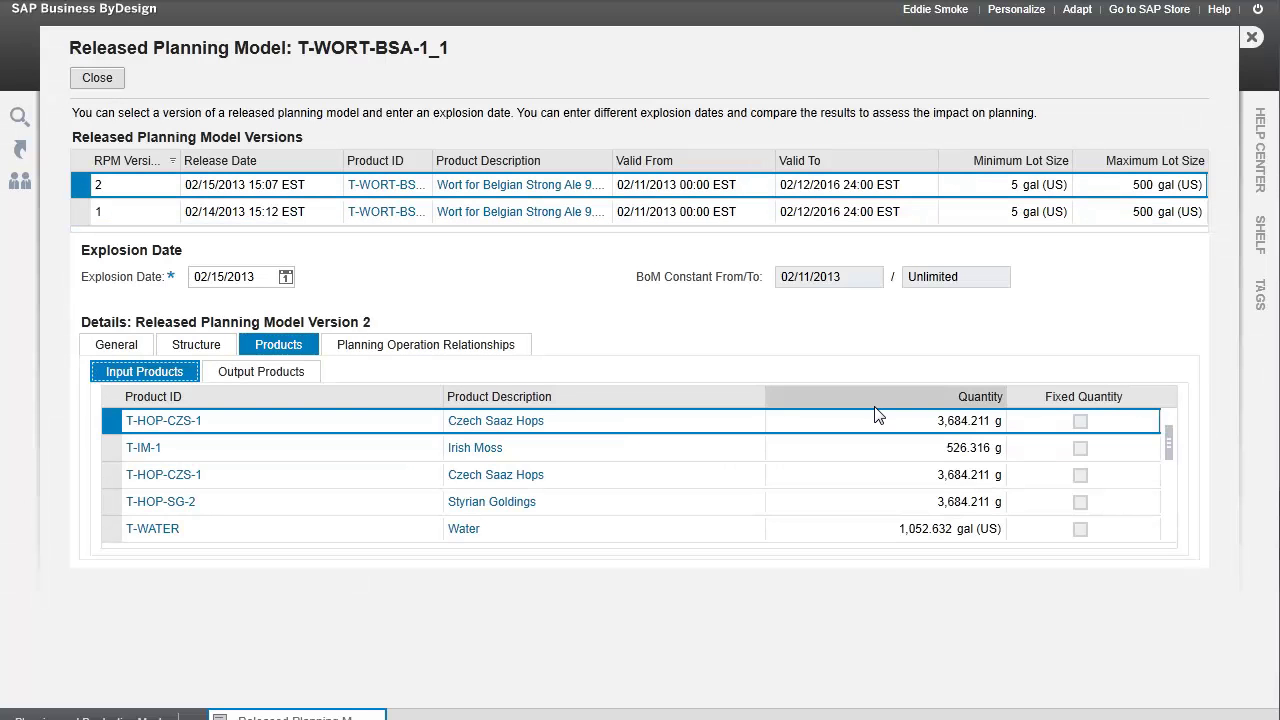